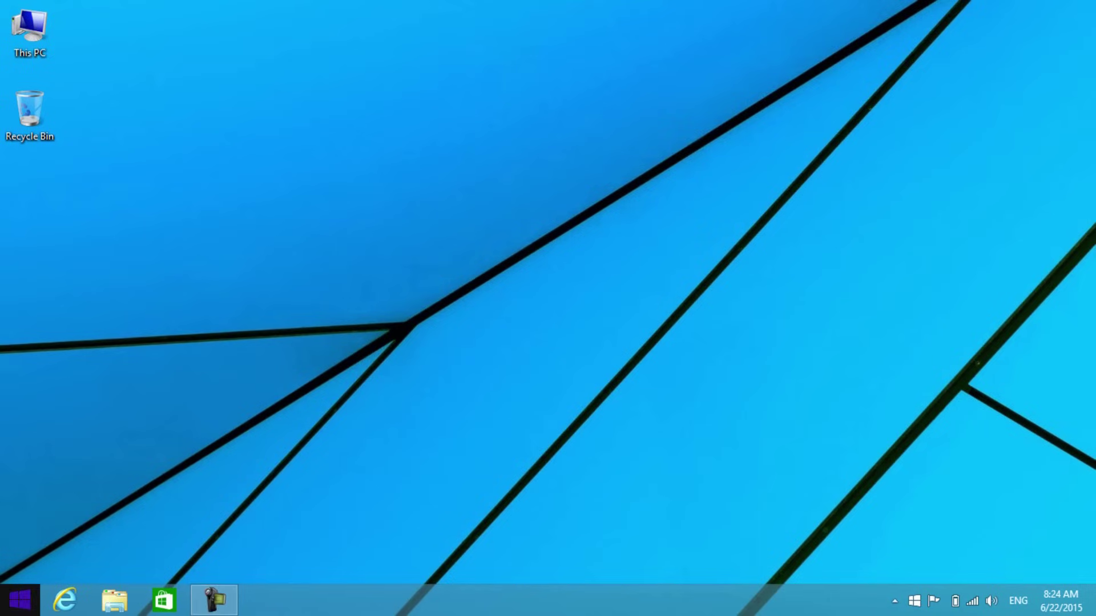
# Step: Launch the Services console via Run with services.msc
pyautogui.rightClick(19, 600)
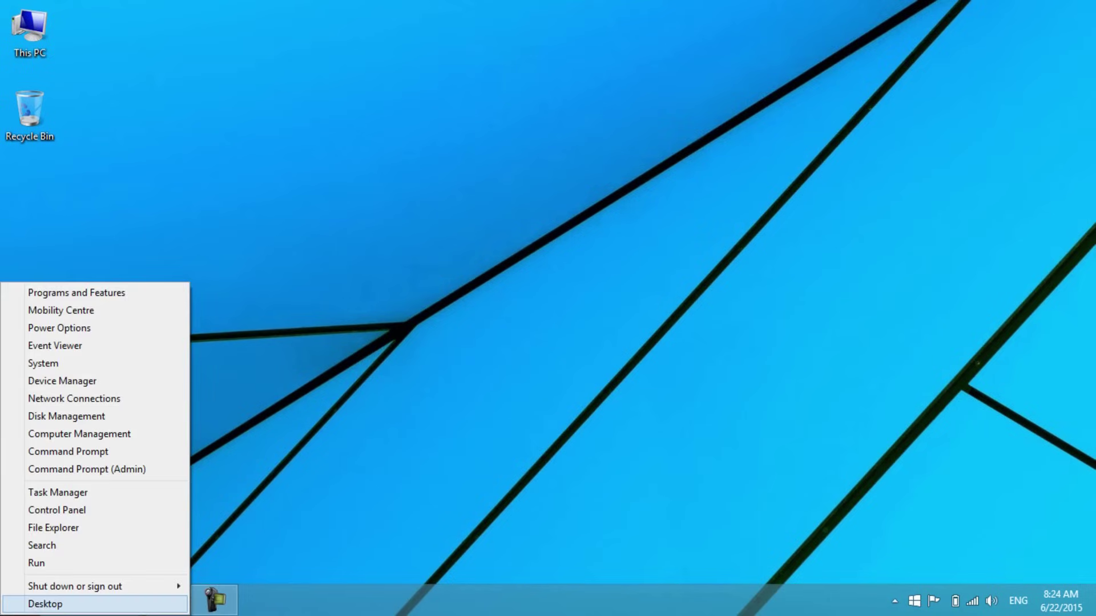
pyautogui.click(33, 565)
pyautogui.write('services.msc')
pyautogui.press('Return')
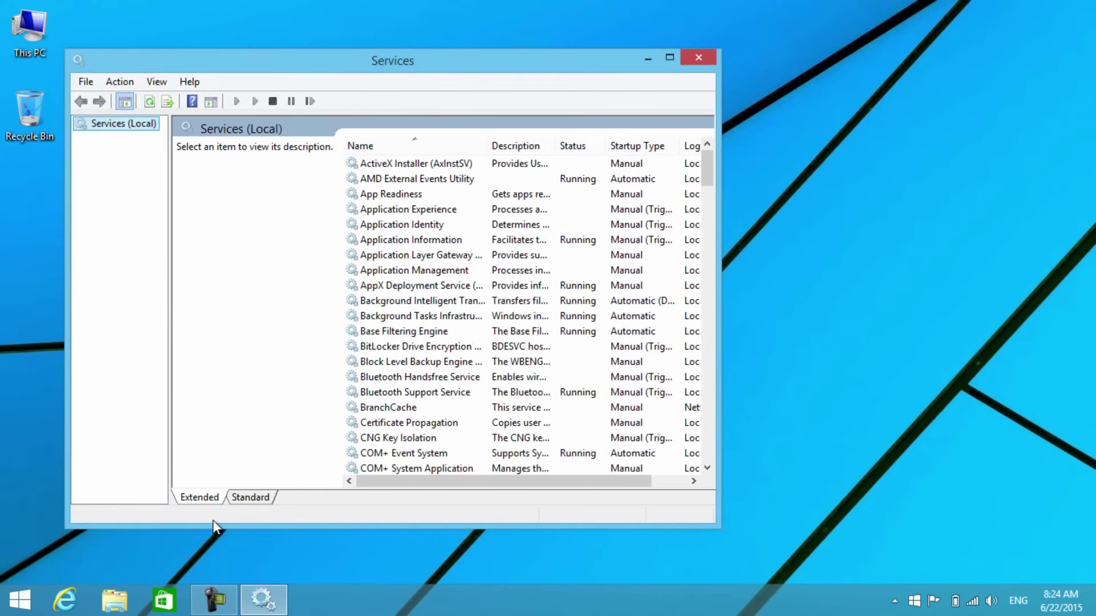
# Step: Stop the Bluetooth Support Service from its Properties dialog
pyautogui.click(408, 392)
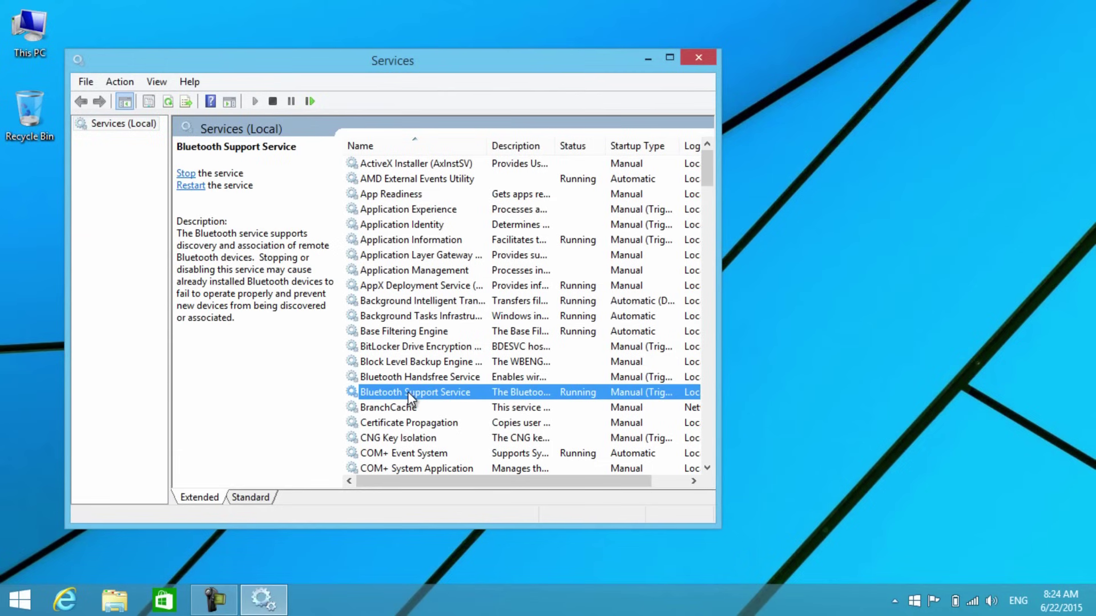
pyautogui.rightClick(408, 394)
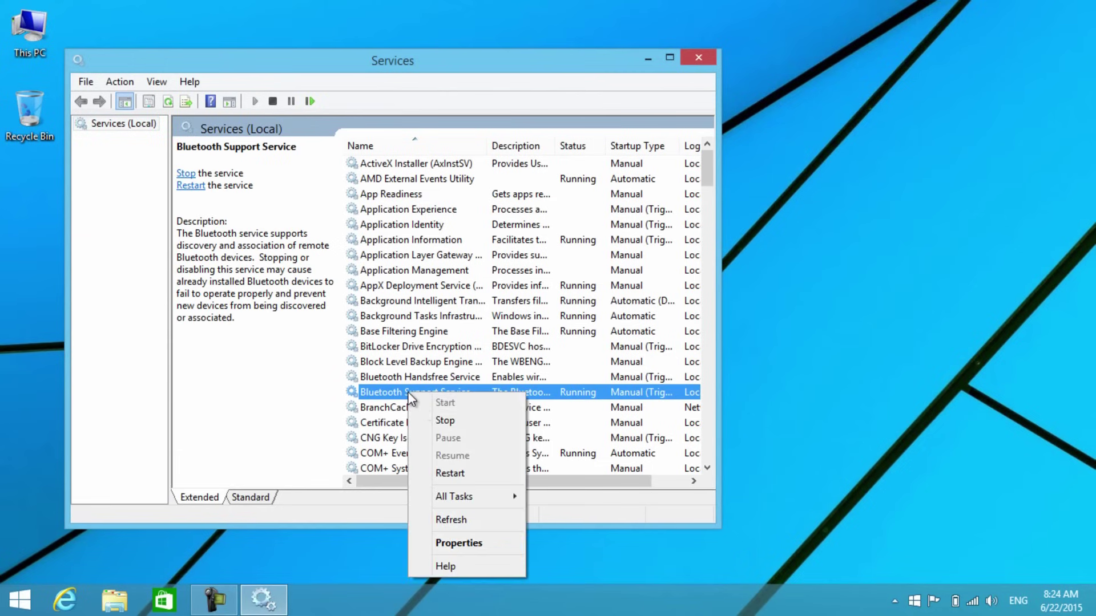
pyautogui.click(446, 544)
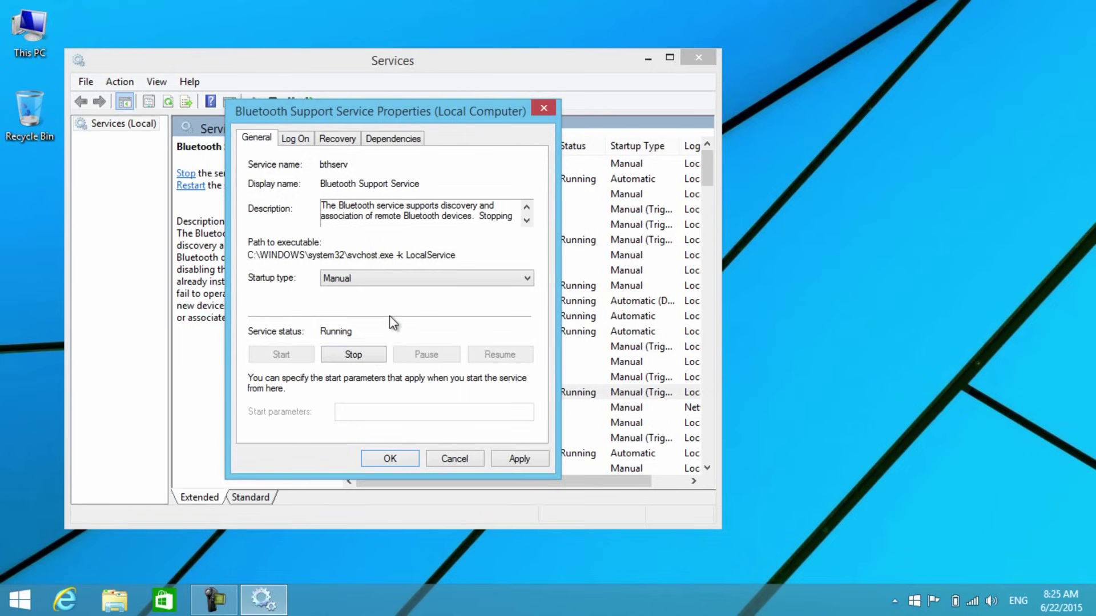
pyautogui.click(365, 354)
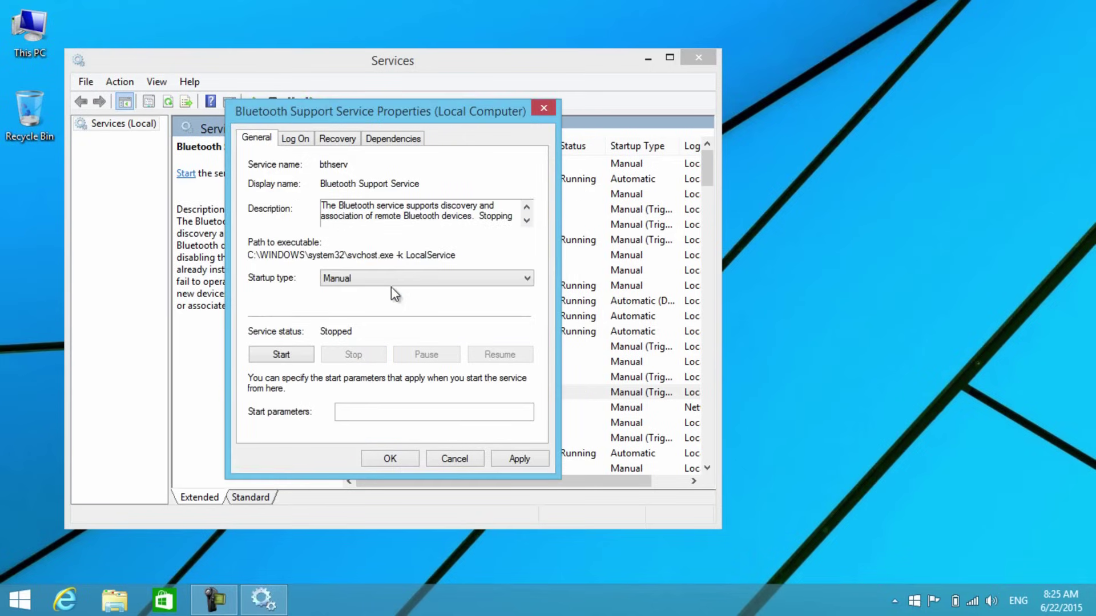
# Step: Choose Automatic as the startup type and view the Log On settings
pyautogui.click(392, 277)
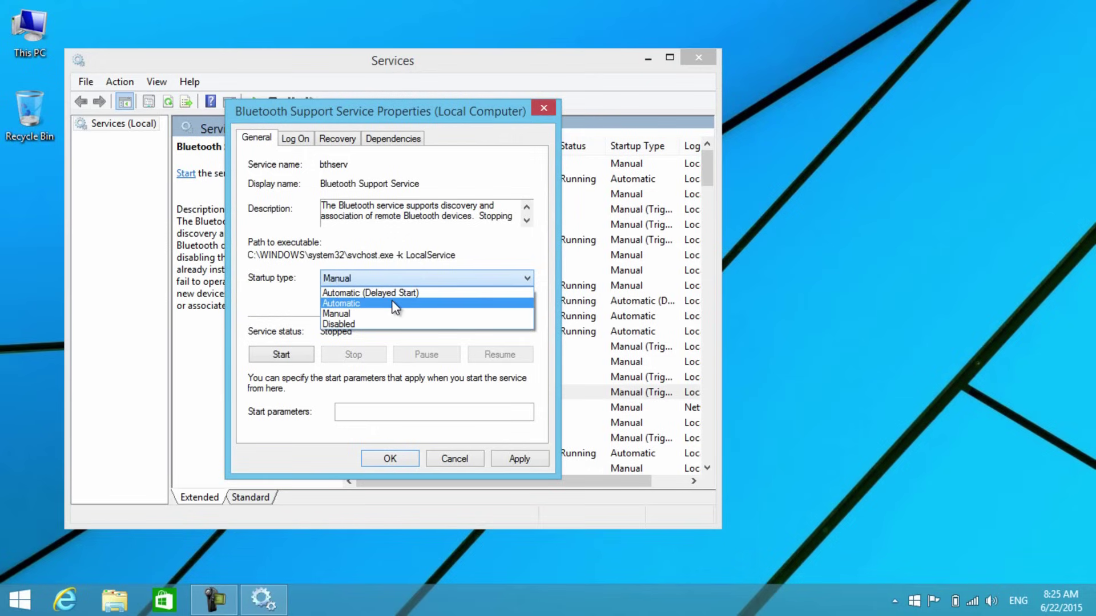
pyautogui.click(392, 302)
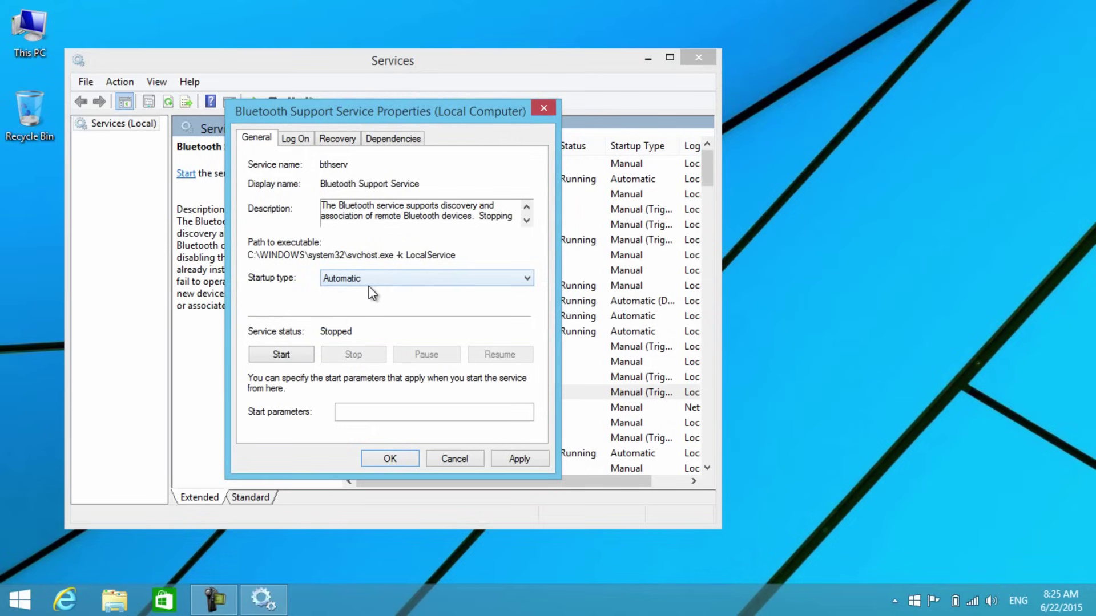
pyautogui.click(298, 141)
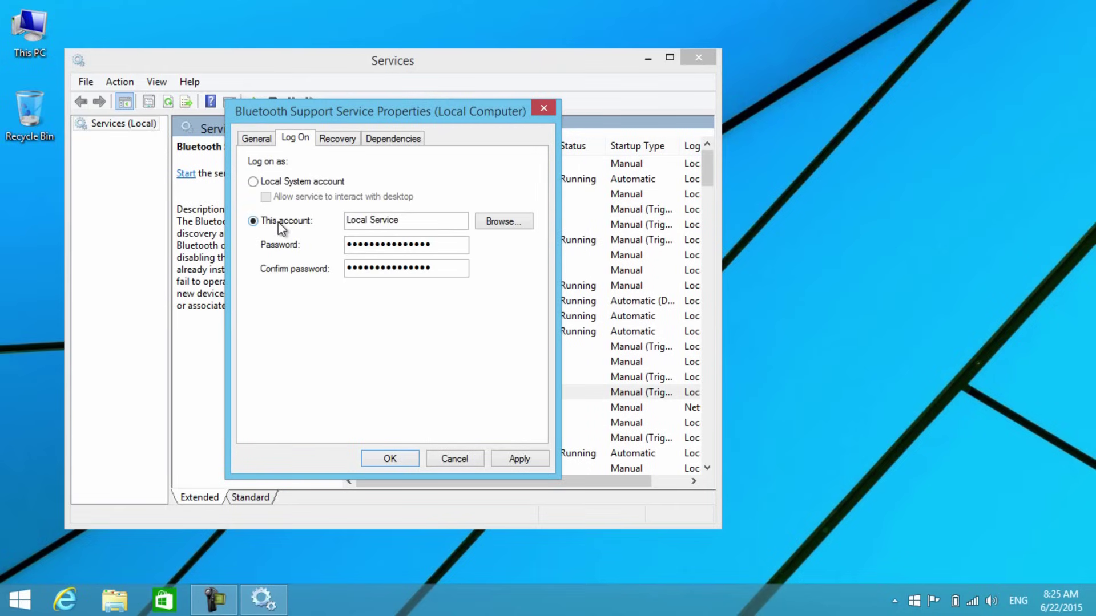
# Step: Clear the log-on password fields and apply the Automatic startup setting
pyautogui.click(482, 221)
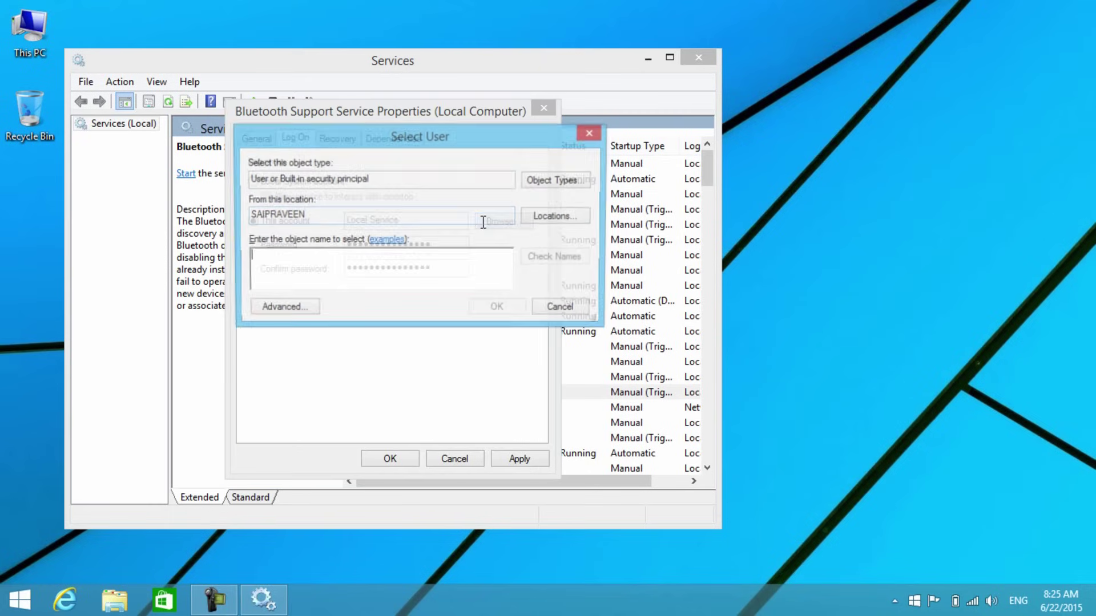
pyautogui.click(589, 133)
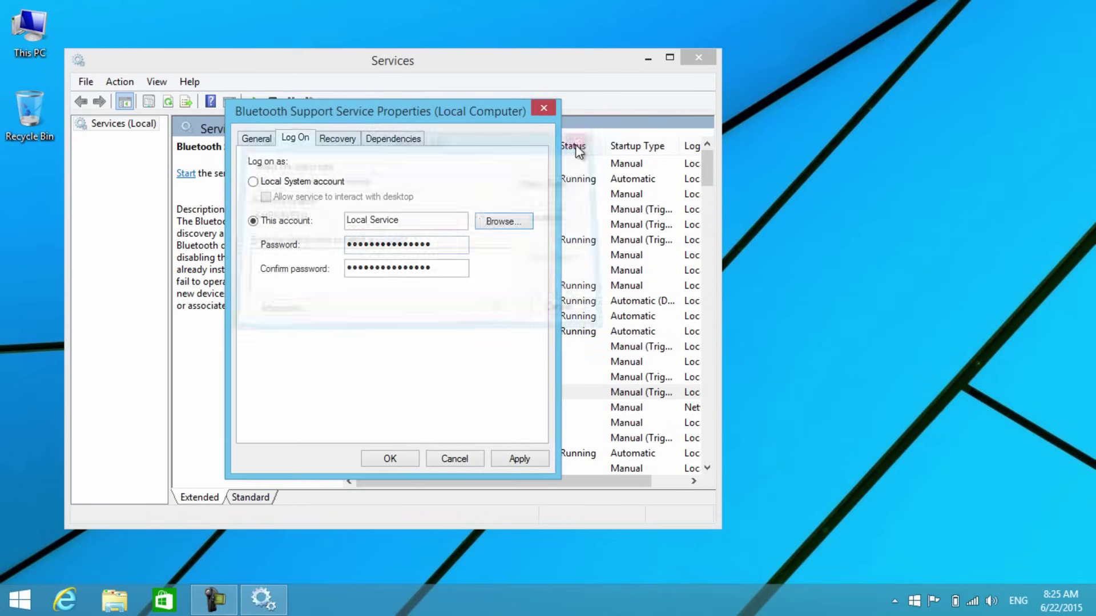
pyautogui.doubleClick(442, 246)
pyautogui.press('BackSpace')
pyautogui.doubleClick(442, 267)
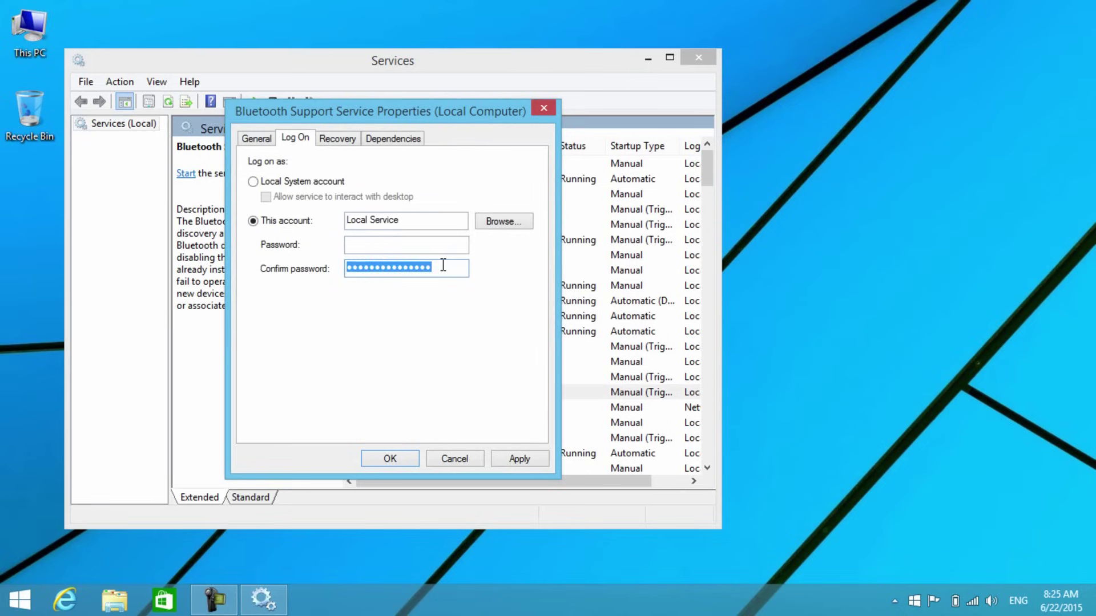
pyautogui.press('BackSpace')
pyautogui.click(504, 460)
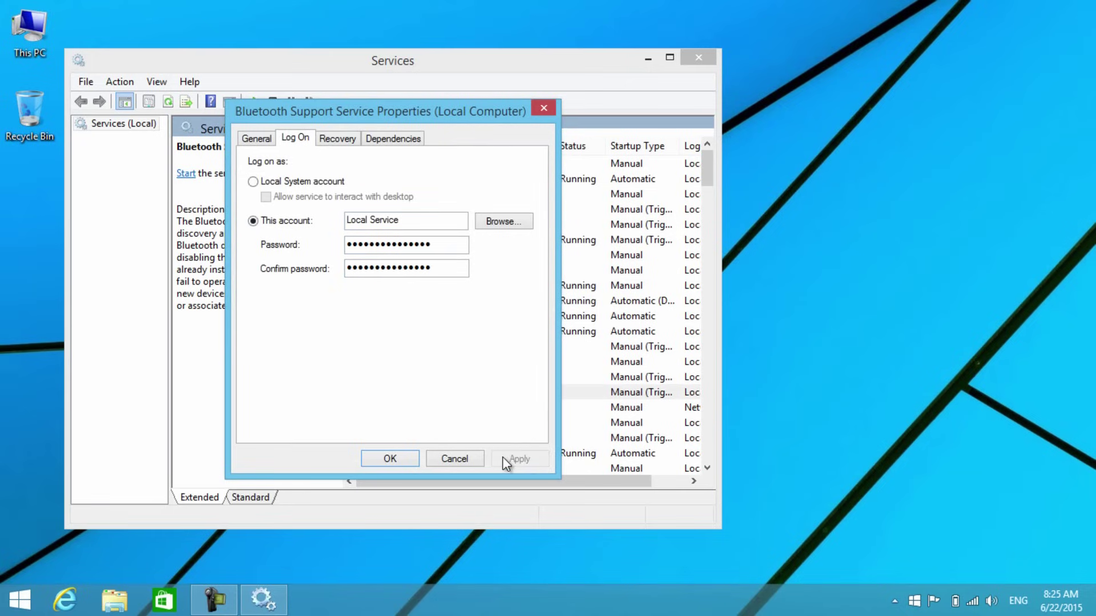
# Step: Start the Bluetooth Support Service, confirm its properties and close Services
pyautogui.click(257, 138)
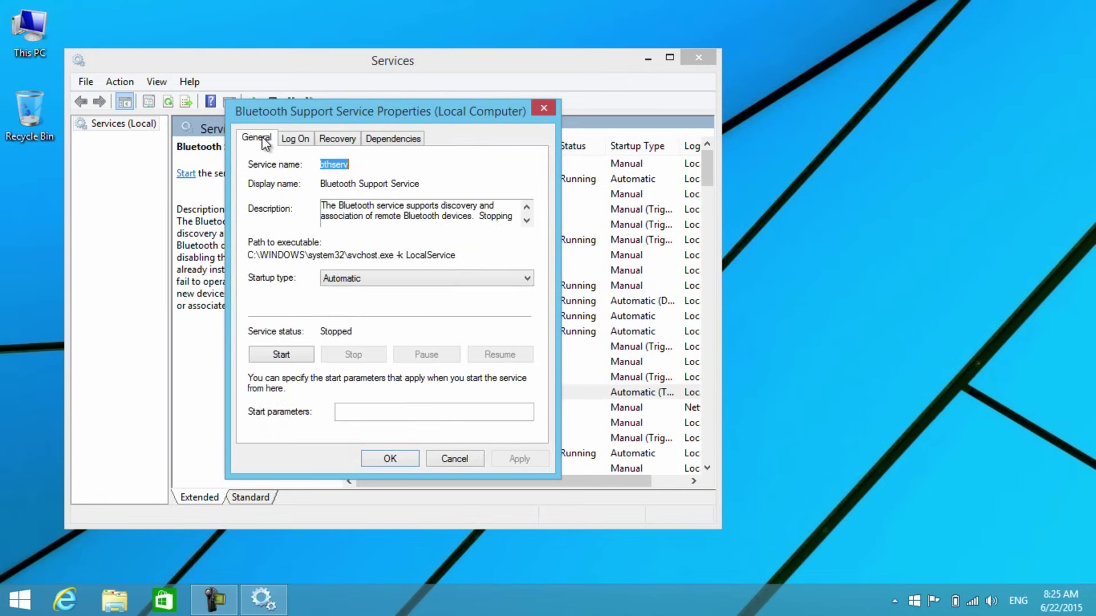
pyautogui.click(293, 354)
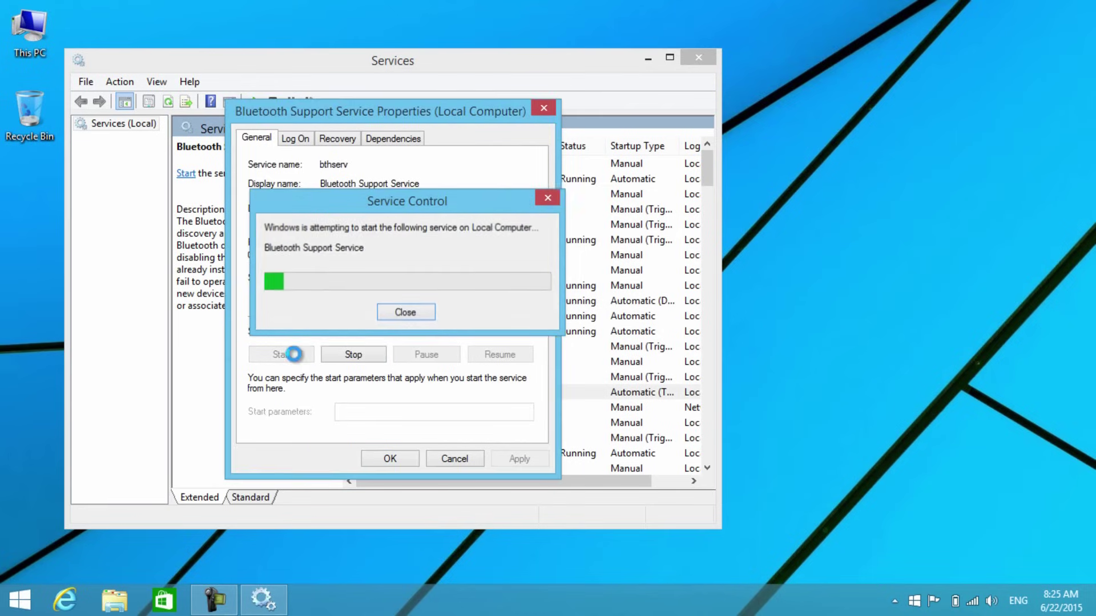
pyautogui.click(384, 460)
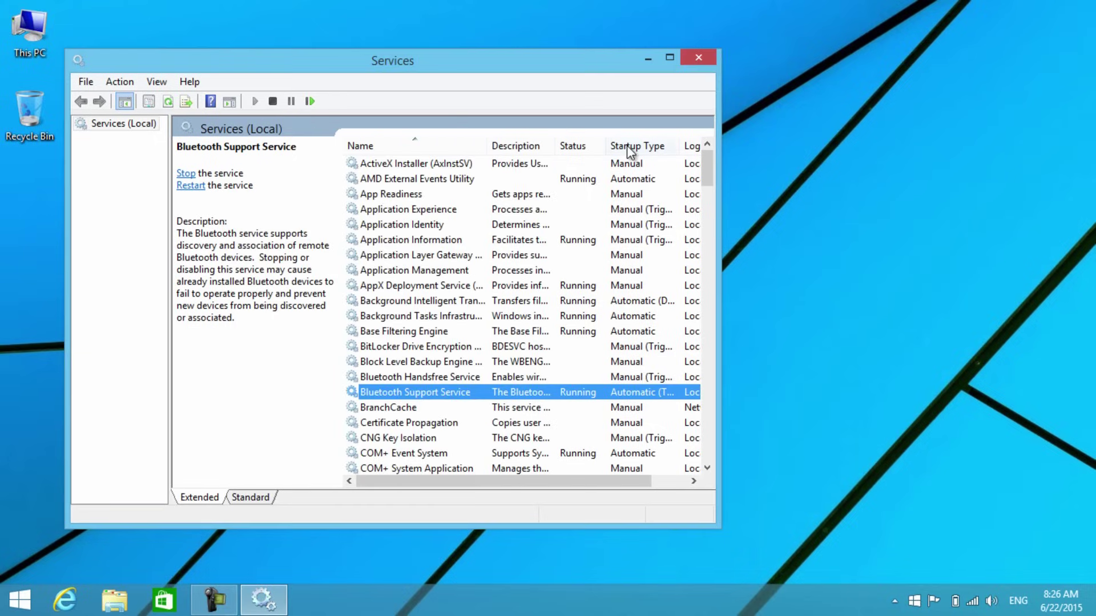
pyautogui.click(695, 61)
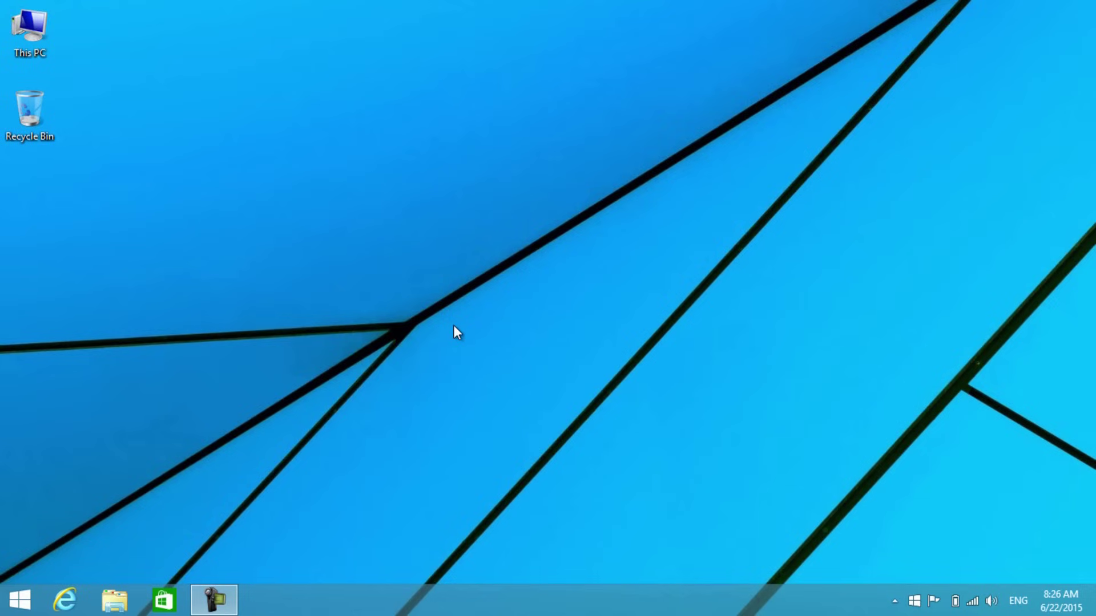
# Step: Reach Device Manager from This PC's properties and expand the Bluetooth category
pyautogui.rightClick(42, 51)
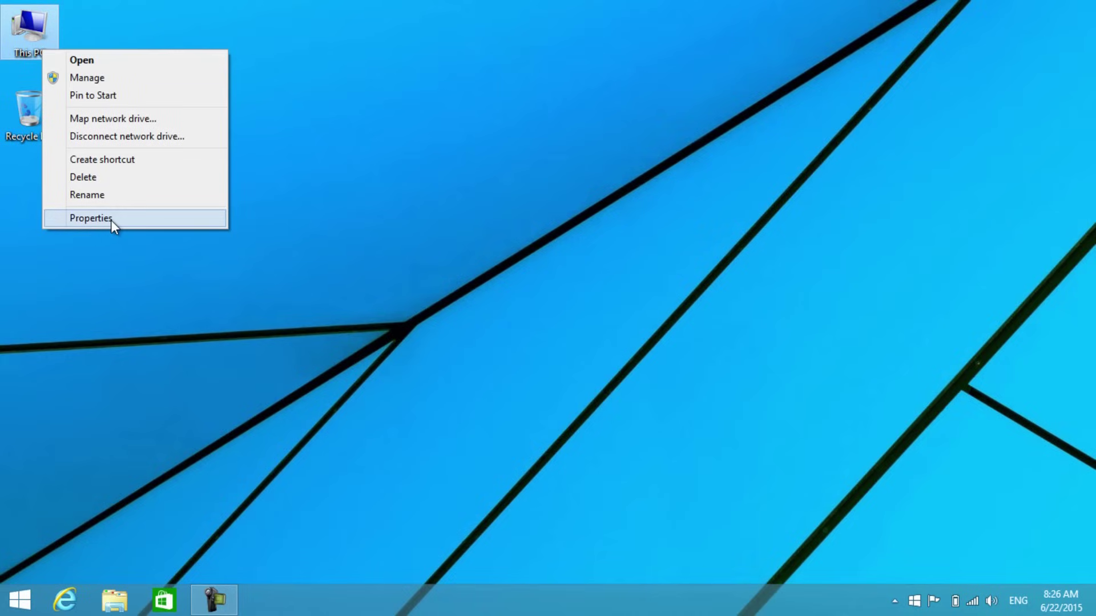
pyautogui.click(91, 218)
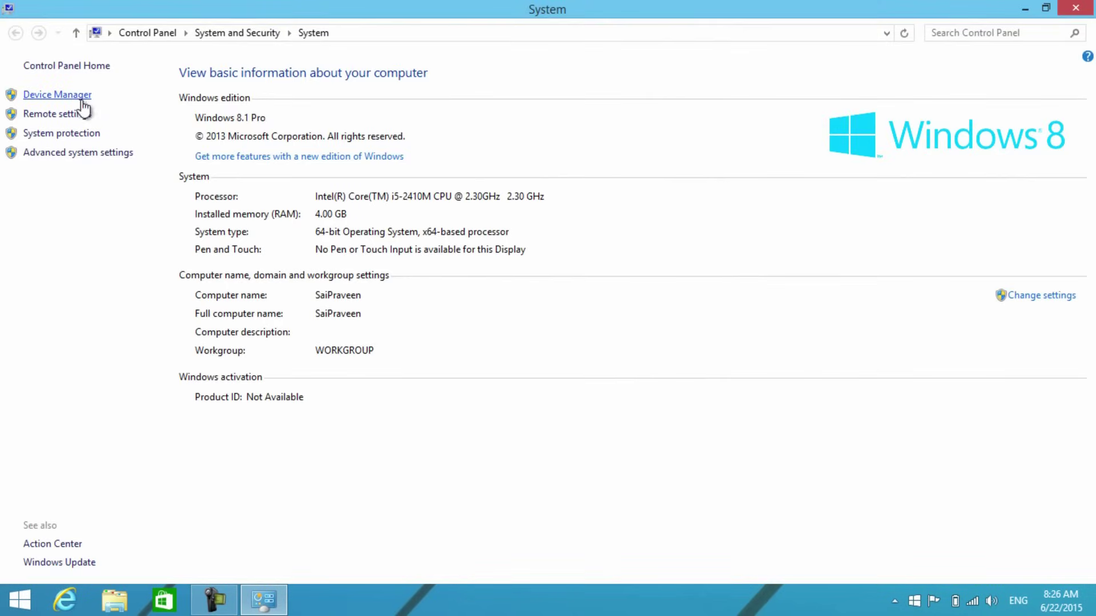
pyautogui.click(57, 95)
pyautogui.click(129, 152)
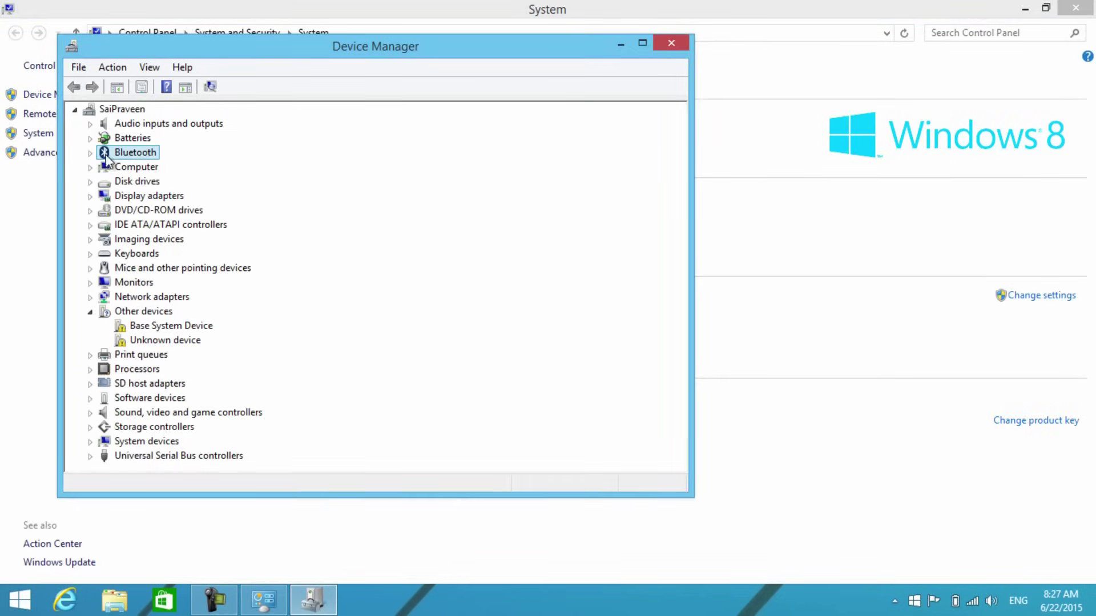
pyautogui.click(91, 153)
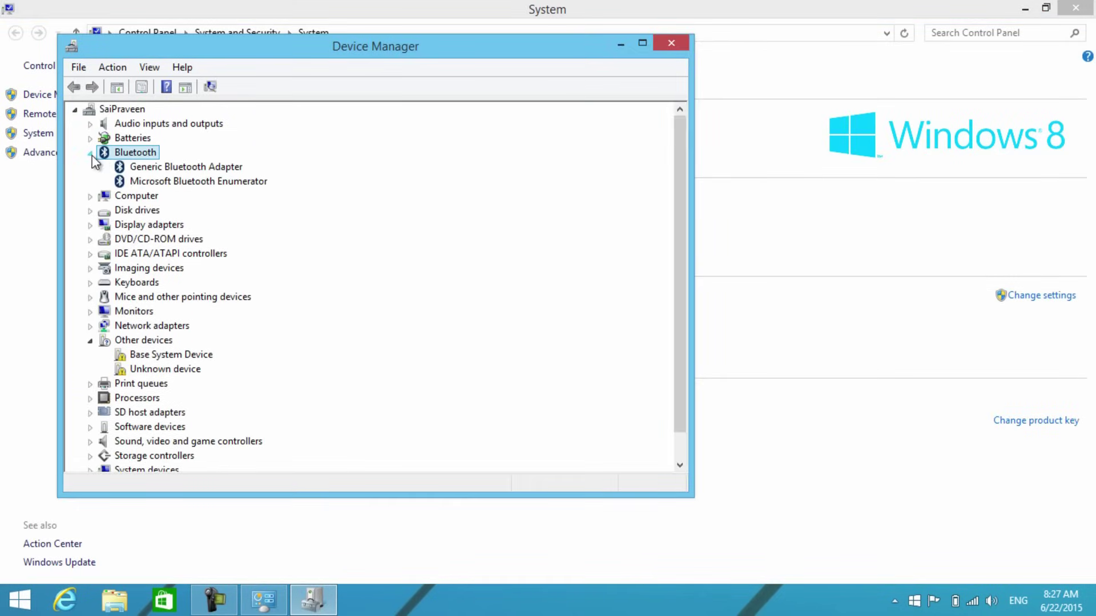
# Step: View the Generic Bluetooth Adapter's detailed properties
pyautogui.click(142, 170)
pyautogui.rightClick(143, 173)
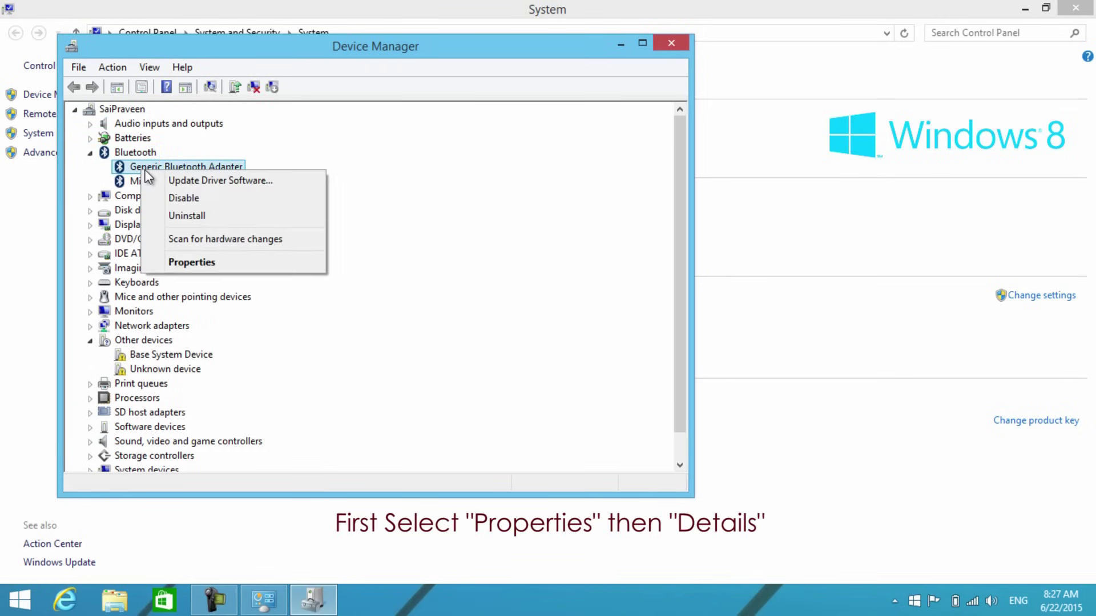
pyautogui.click(188, 260)
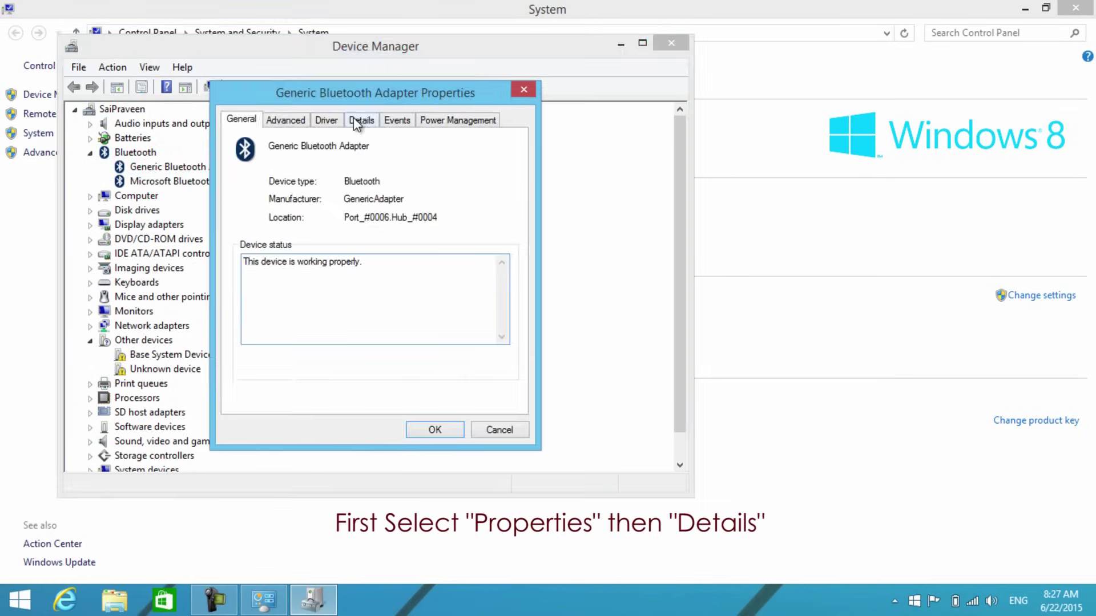
pyautogui.click(359, 120)
# Step: Show the adapter's Hardware IDs, copy the value and search the web for it
pyautogui.click(315, 199)
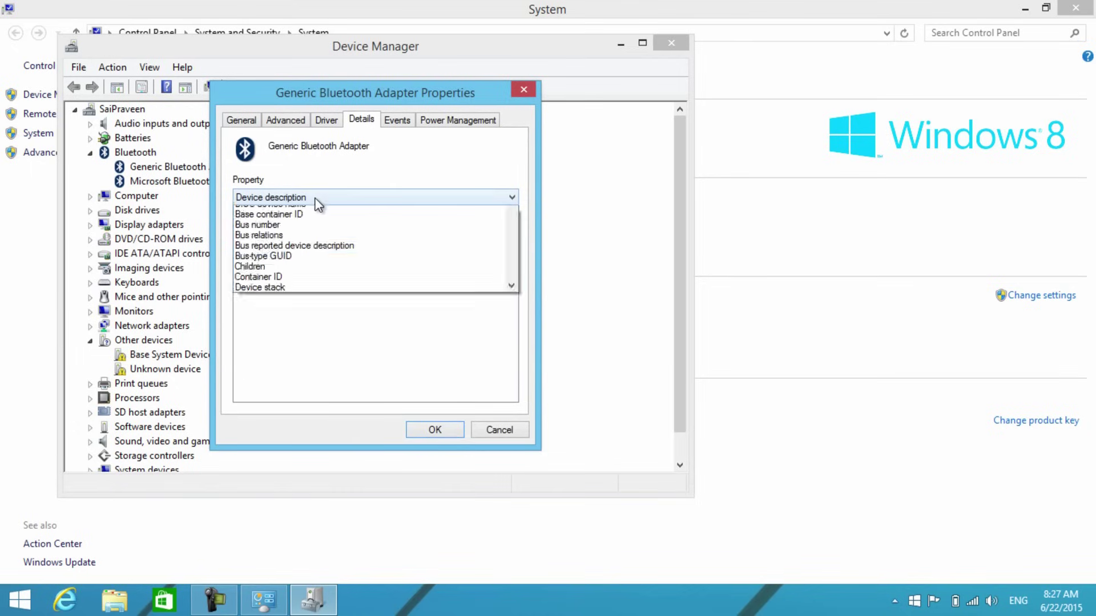
pyautogui.click(302, 233)
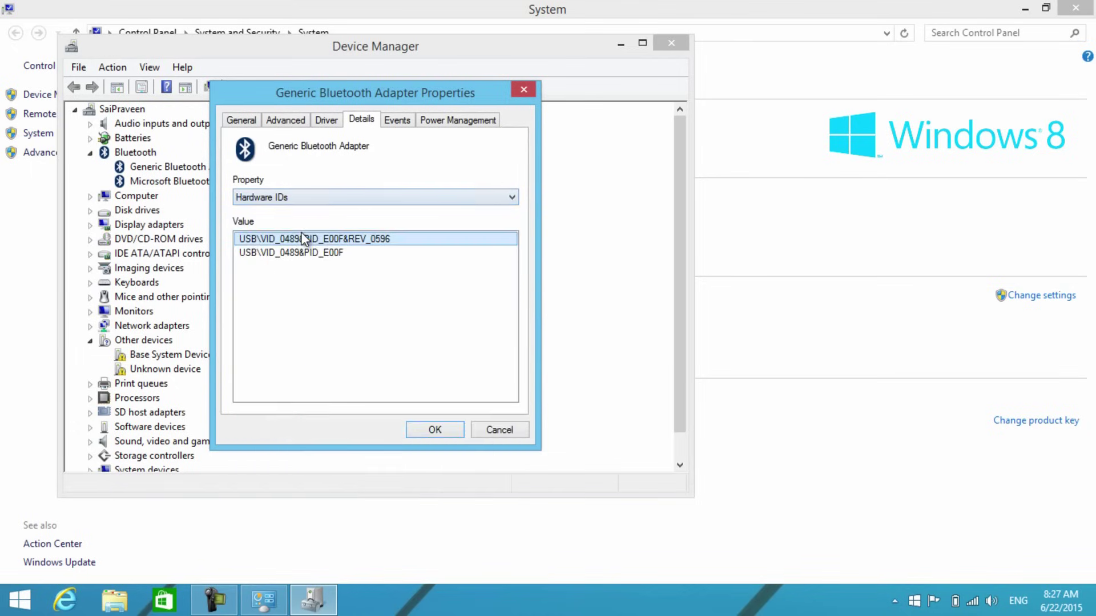
pyautogui.rightClick(306, 235)
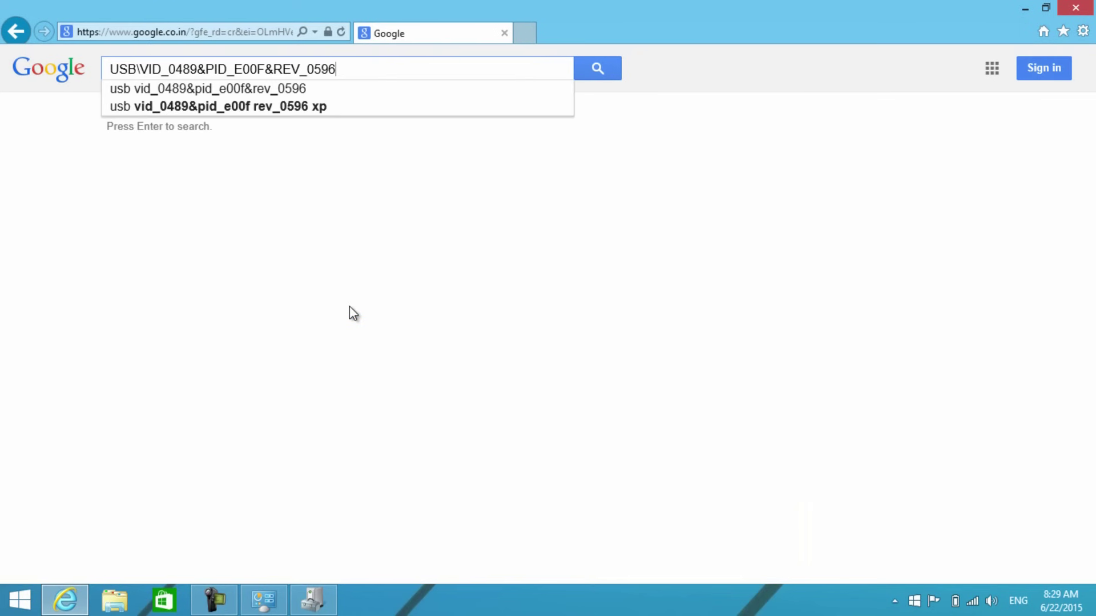
pyautogui.press('Return')
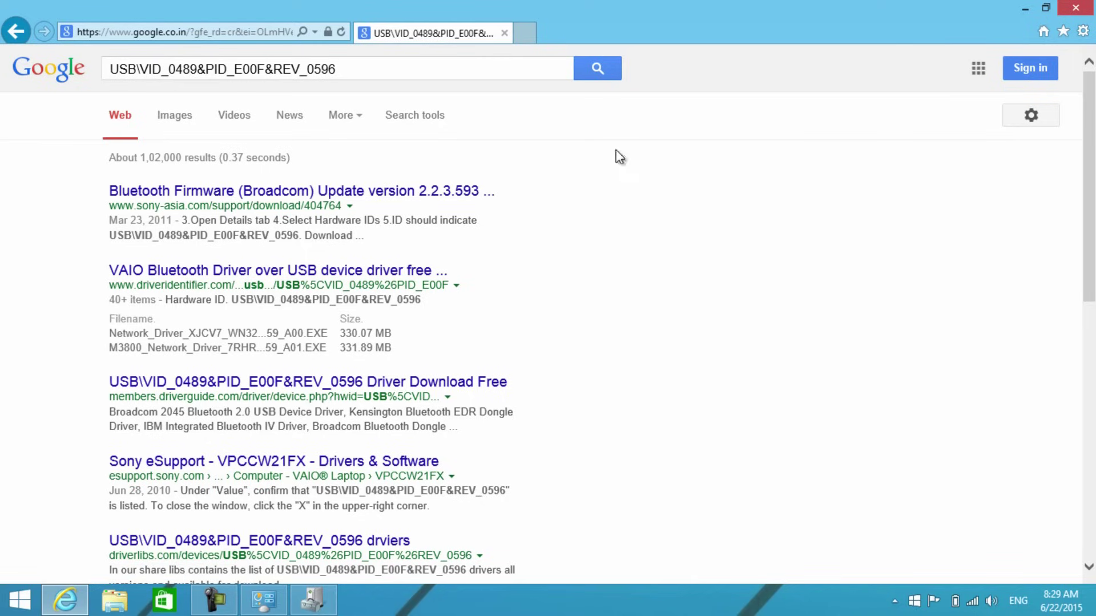
# Step: Close Internet Explorer after reviewing the hardware ID search results
pyautogui.click(1075, 10)
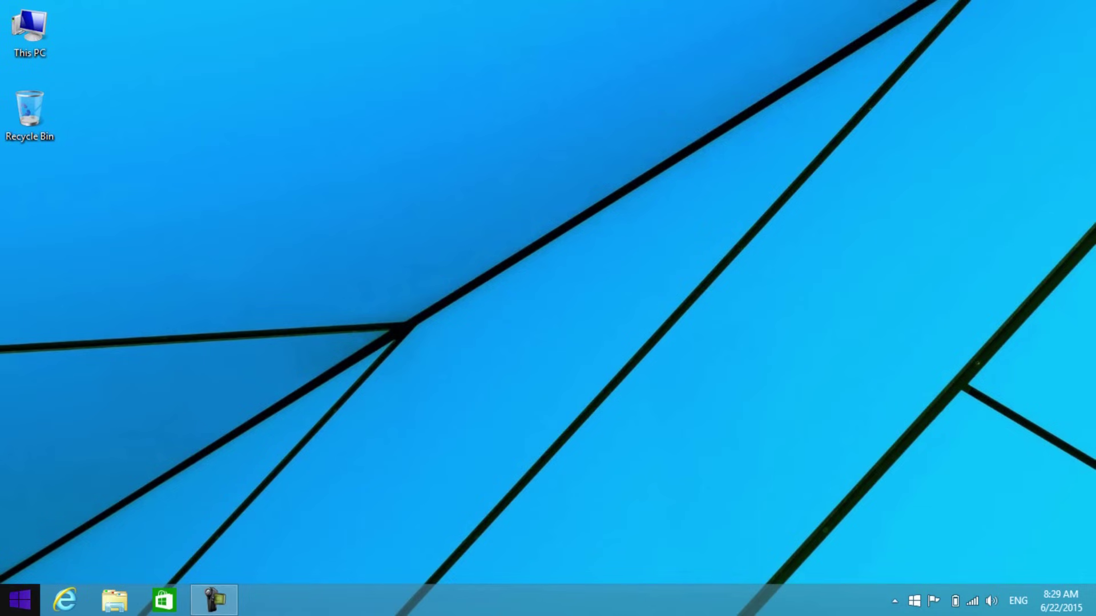
# Step: Launch Registry Editor via Run with regedit
pyautogui.rightClick(19, 600)
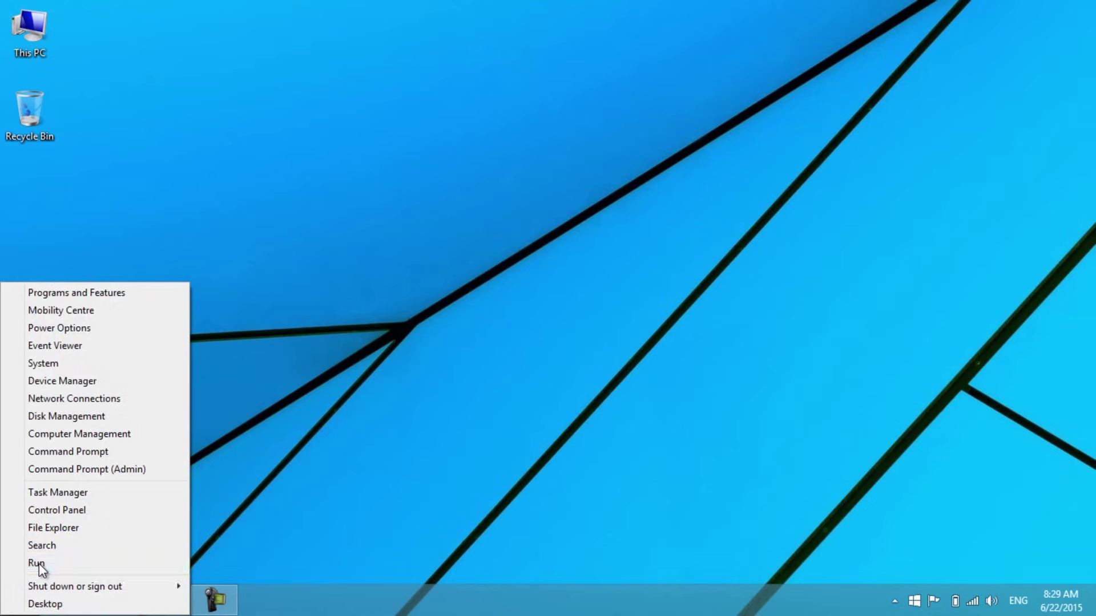
pyautogui.click(39, 563)
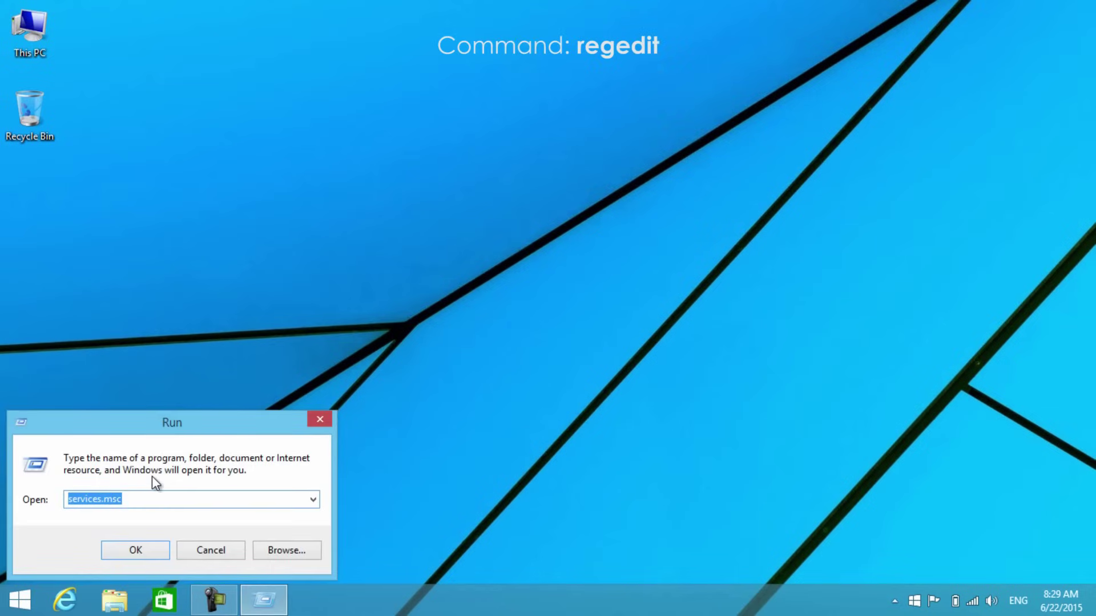
pyautogui.write('regedit')
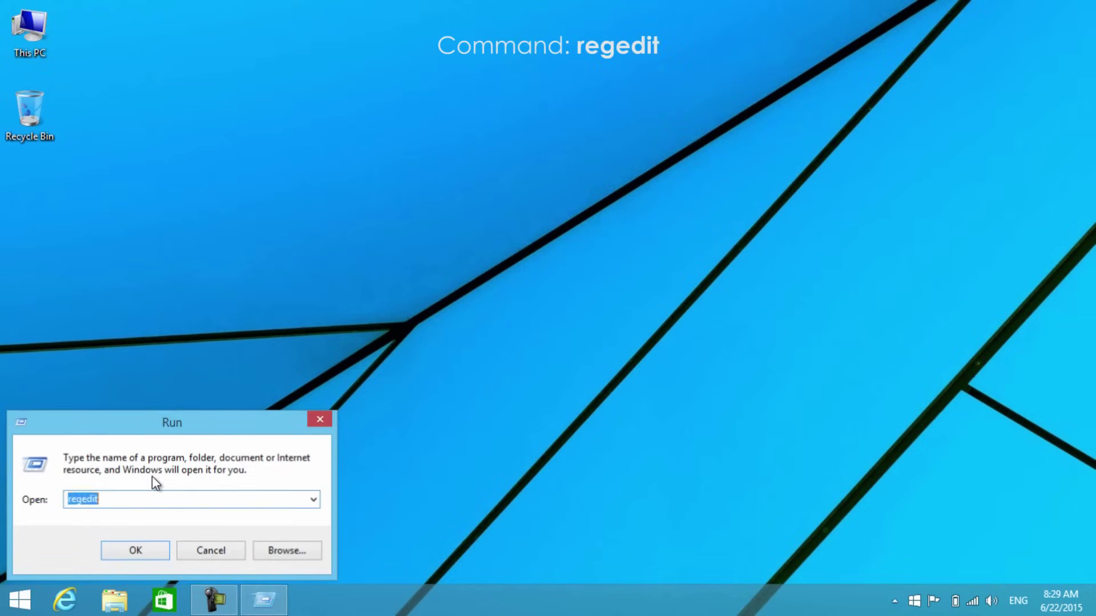
pyautogui.press('Return')
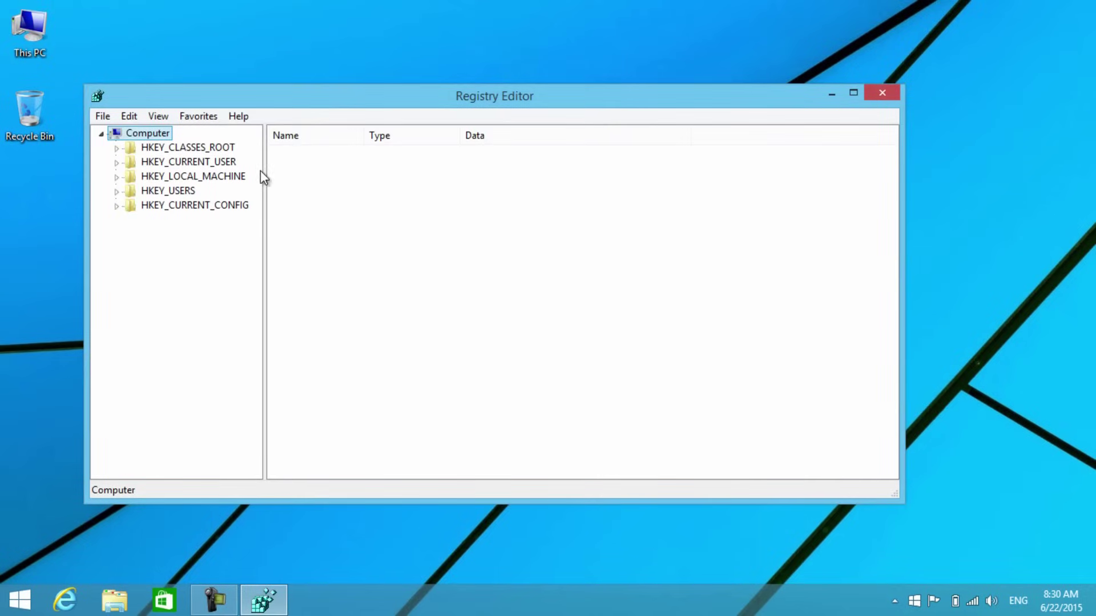
# Step: Navigate HKEY_LOCAL_MACHINE > SOFTWARE > Microsoft > Windows NT to the CurrentVersion key's values
pyautogui.click(210, 180)
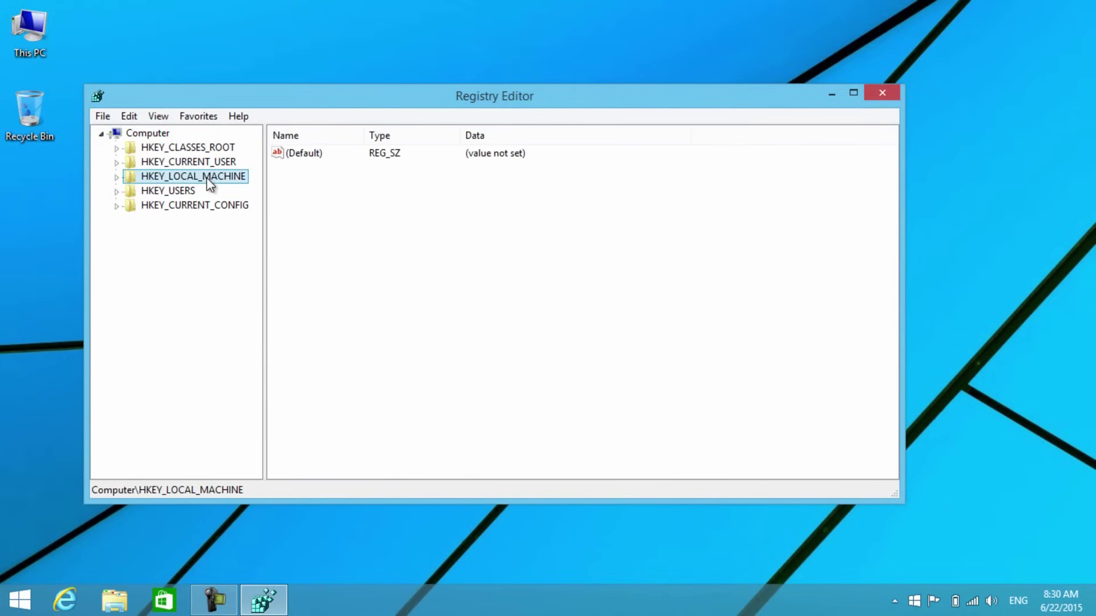
pyautogui.click(119, 178)
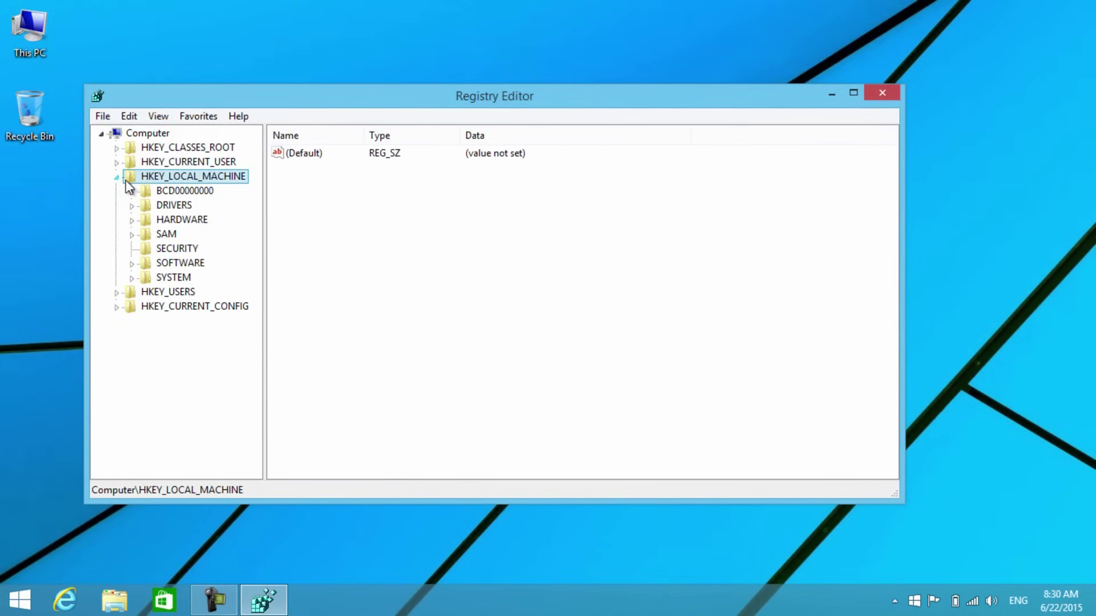
pyautogui.click(133, 265)
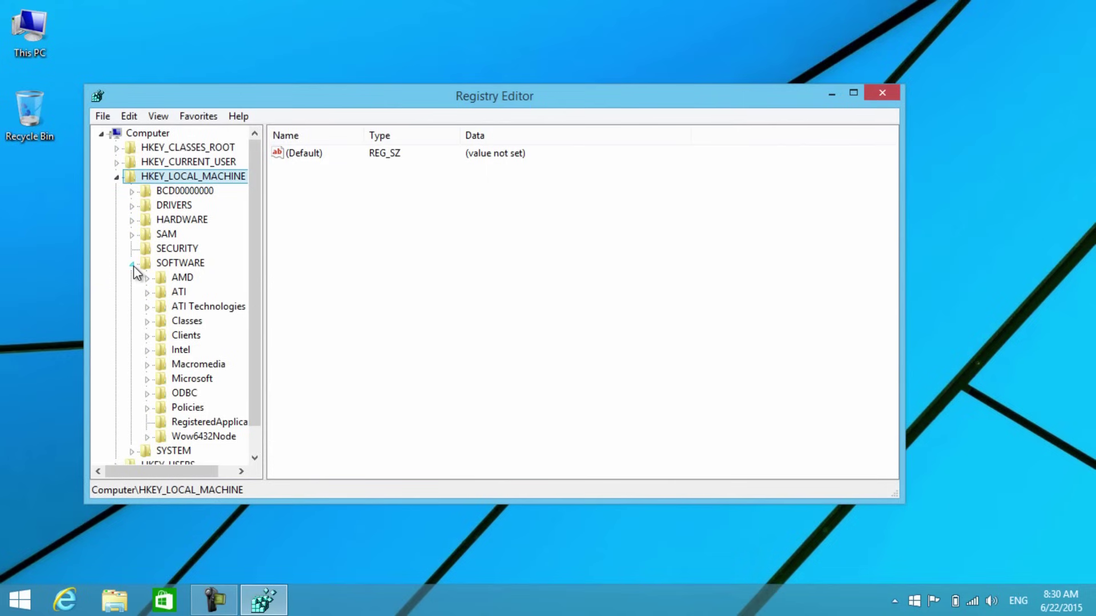
pyautogui.click(147, 379)
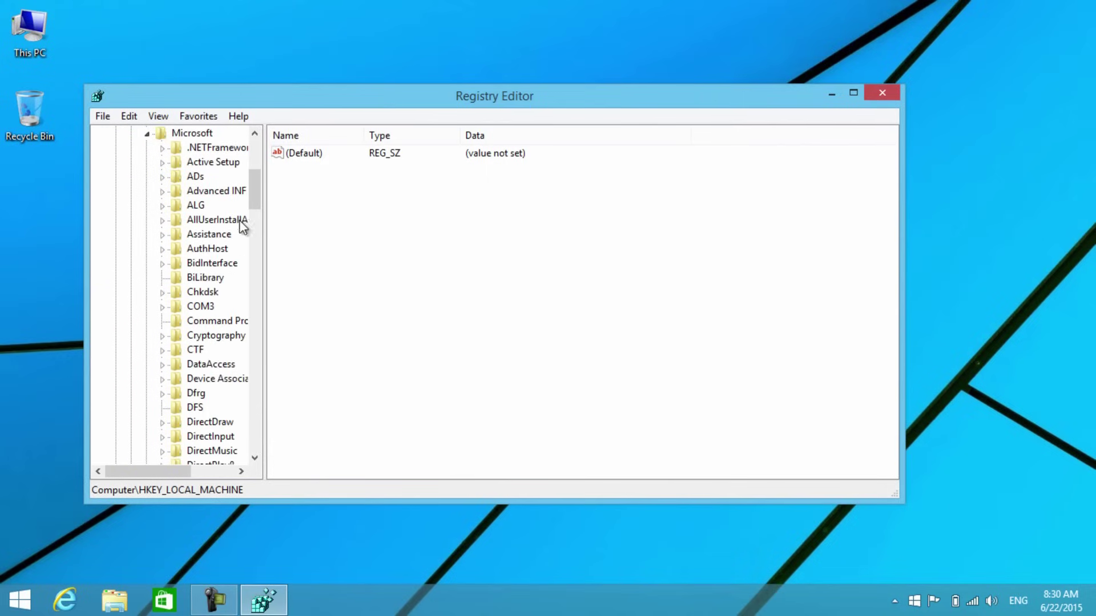
pyautogui.moveTo(254, 197)
pyautogui.mouseDown()
pyautogui.moveTo(279, 399)
pyautogui.moveTo(314, 398)
pyautogui.mouseUp()
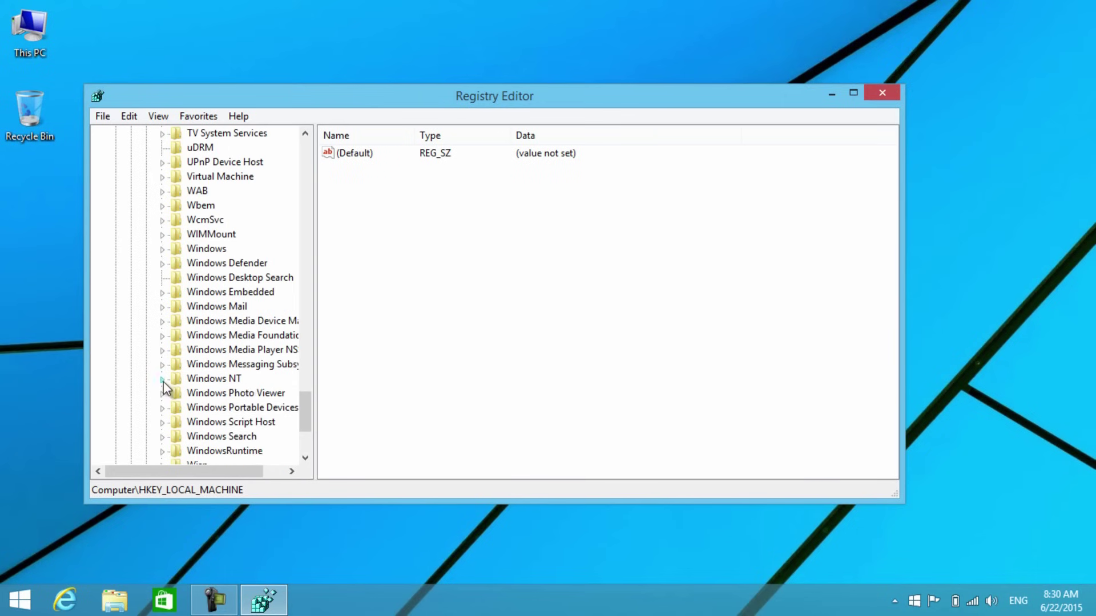
pyautogui.click(162, 379)
pyautogui.click(207, 394)
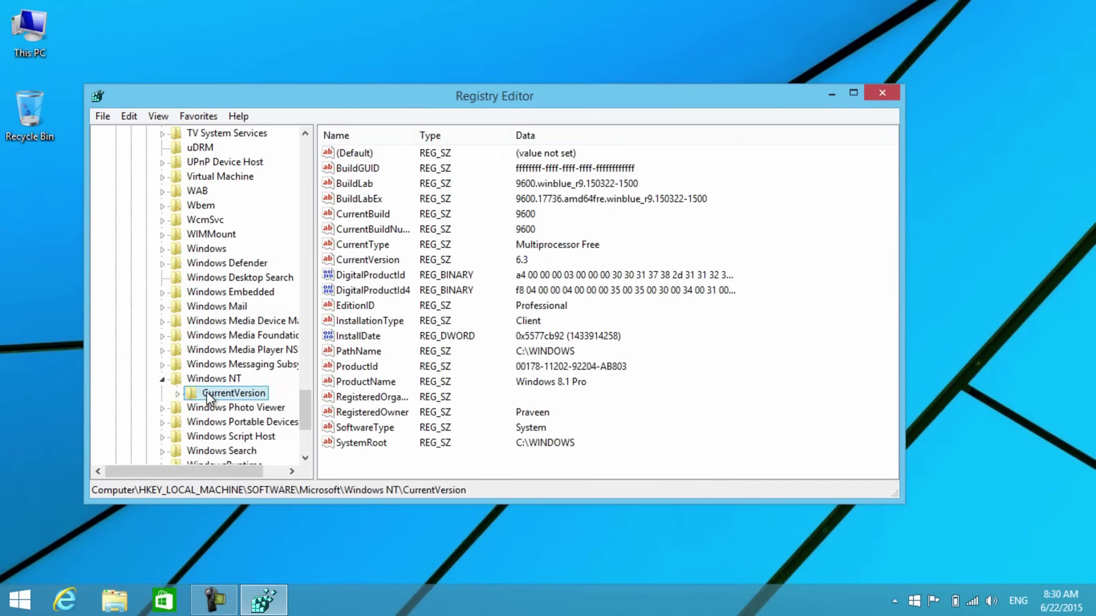
# Step: Modify the CurrentVersion value data from 6.3 to 6.2
pyautogui.click(519, 264)
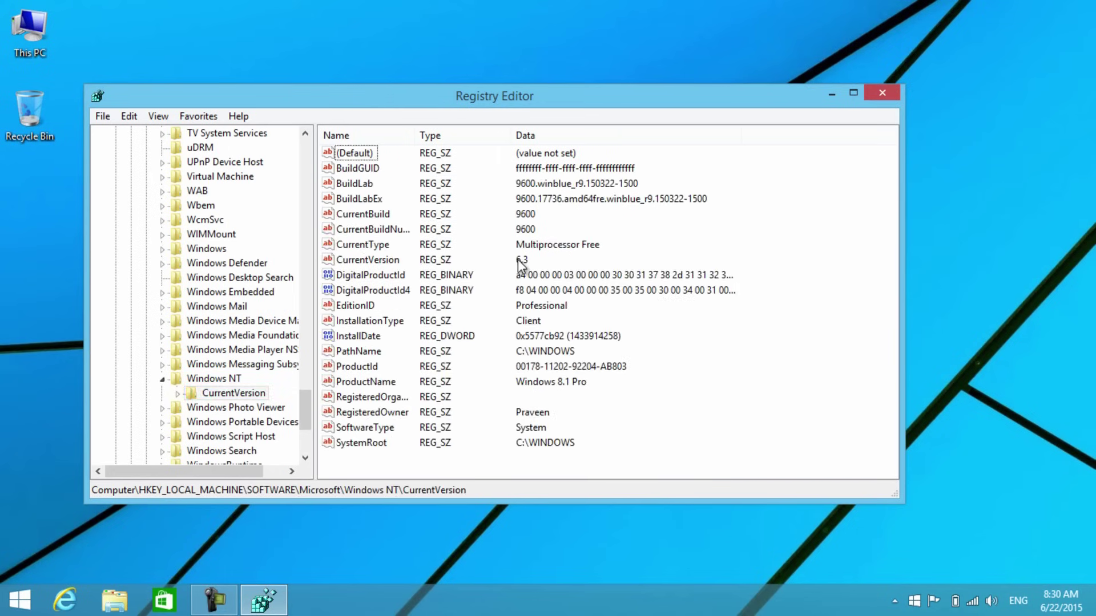
pyautogui.click(394, 263)
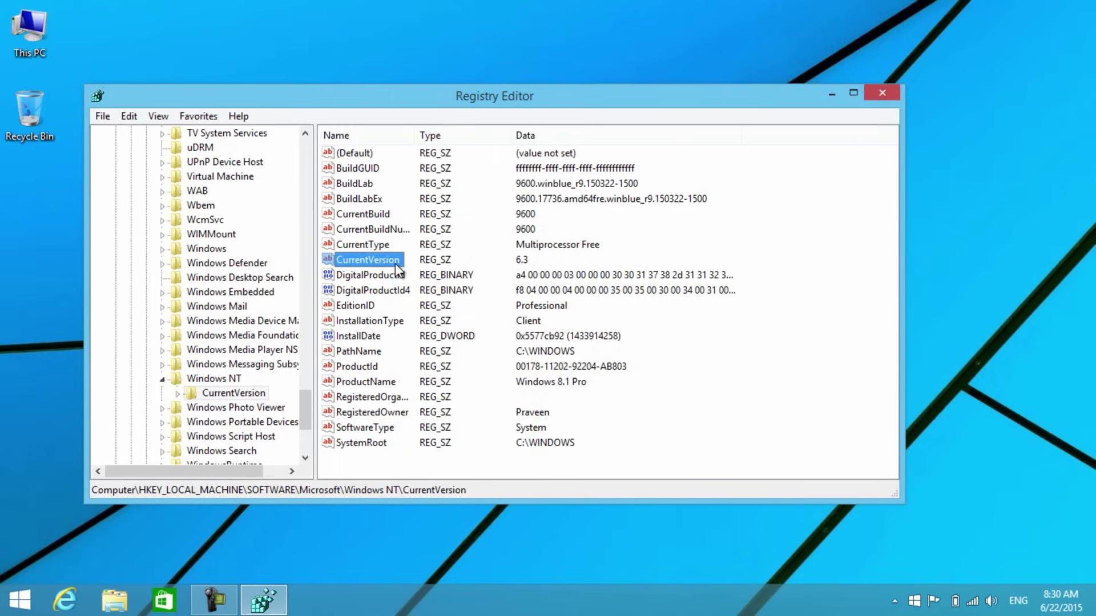
pyautogui.rightClick(395, 263)
pyautogui.click(406, 272)
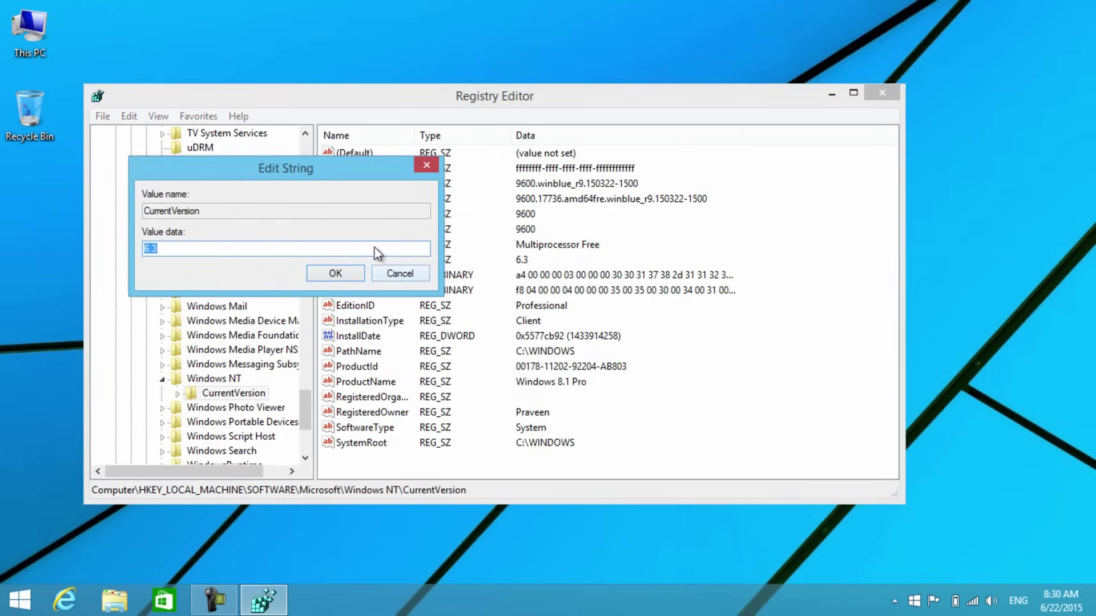
pyautogui.click(369, 248)
pyautogui.press('BackSpace')
pyautogui.write('2')
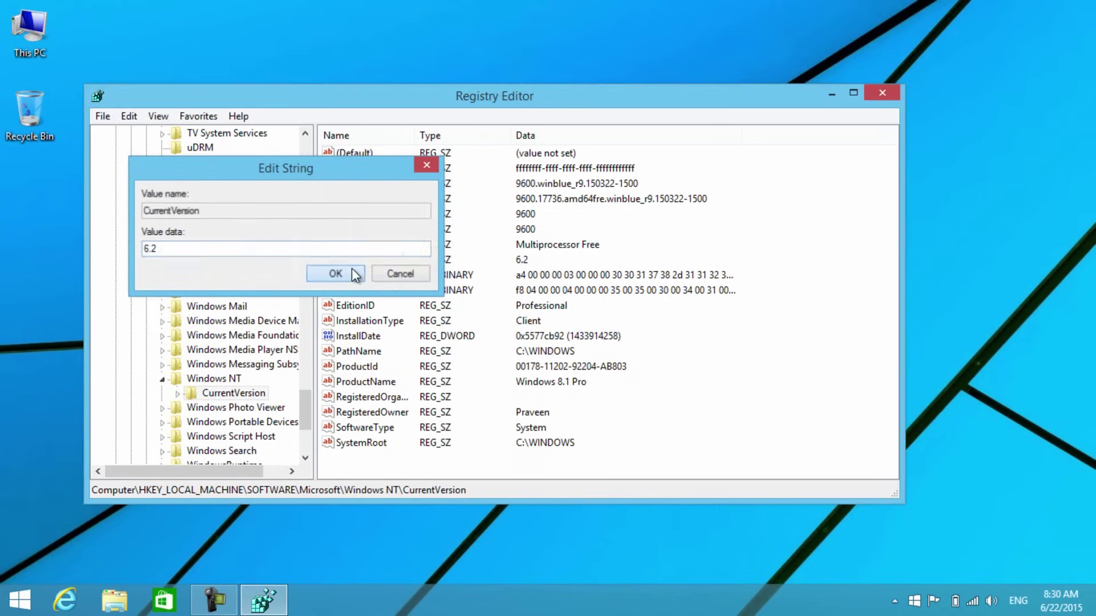
pyautogui.click(349, 272)
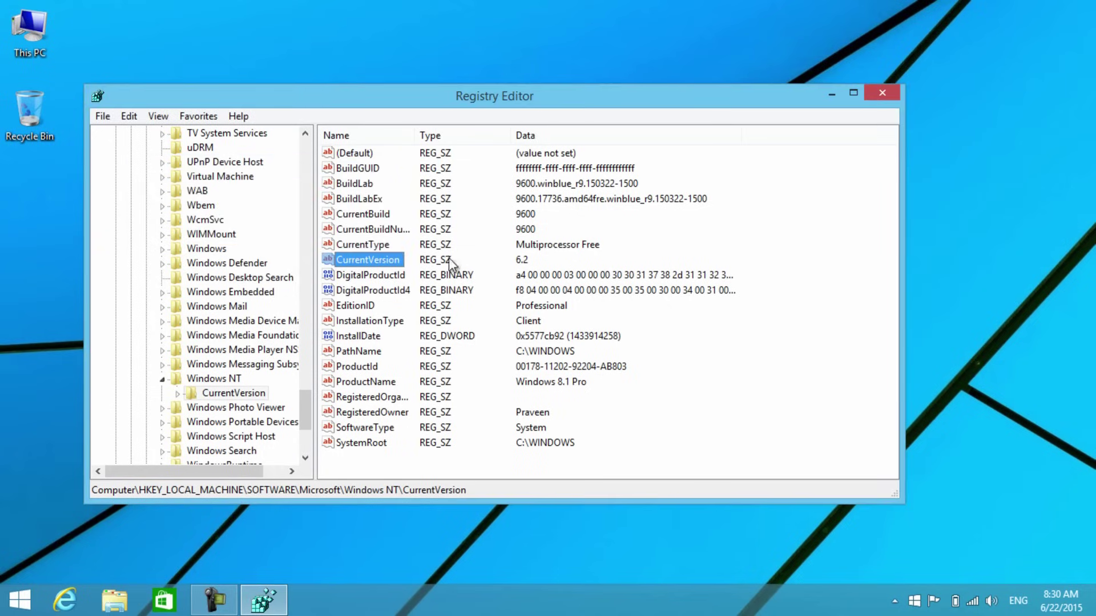